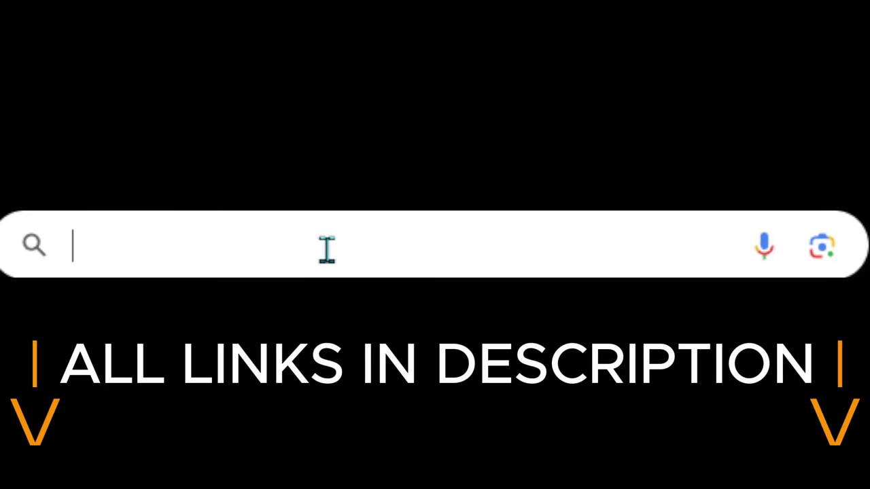
Step: Search Google for 'monke mod manager' and open the DeadlyKitten MonkeModManager v1.3.1 release assets
type("monke mod m")
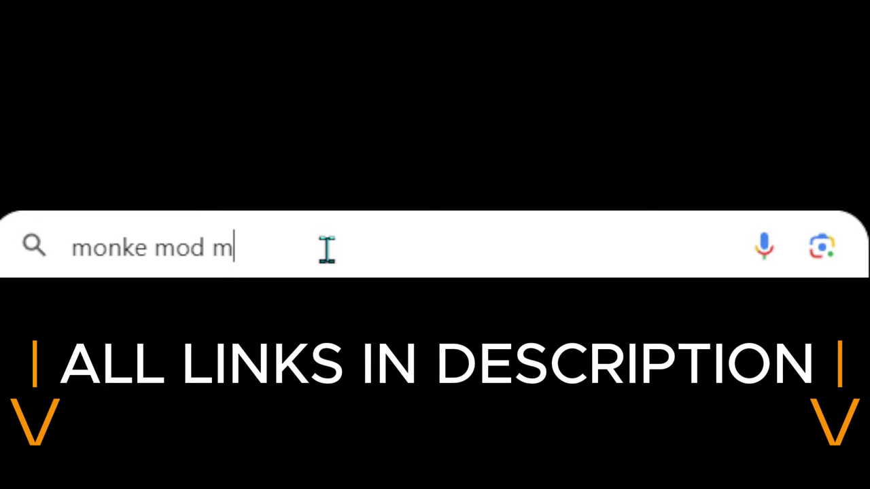
type("anager")
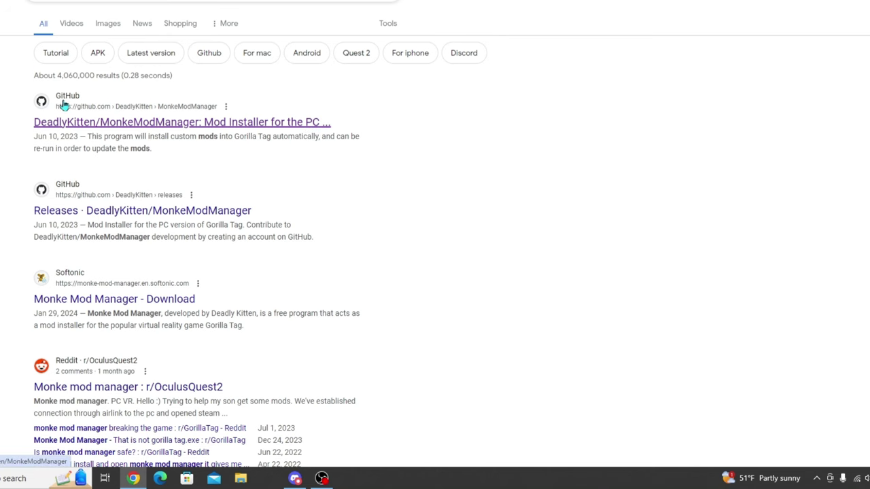
left_click(74, 127)
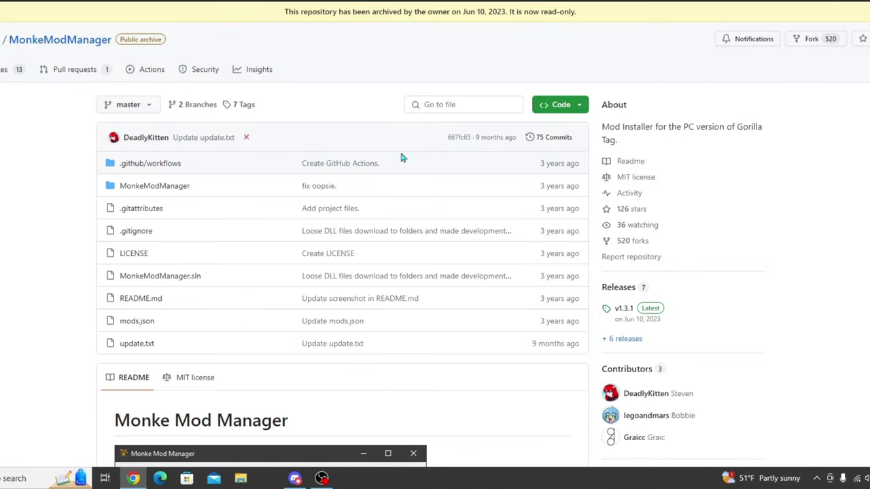
scroll(521, 245, "down", 3)
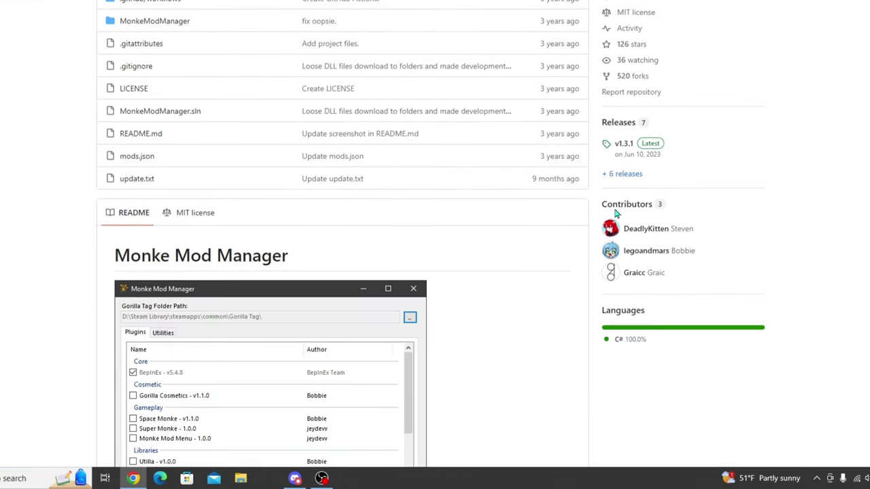
left_click(641, 155)
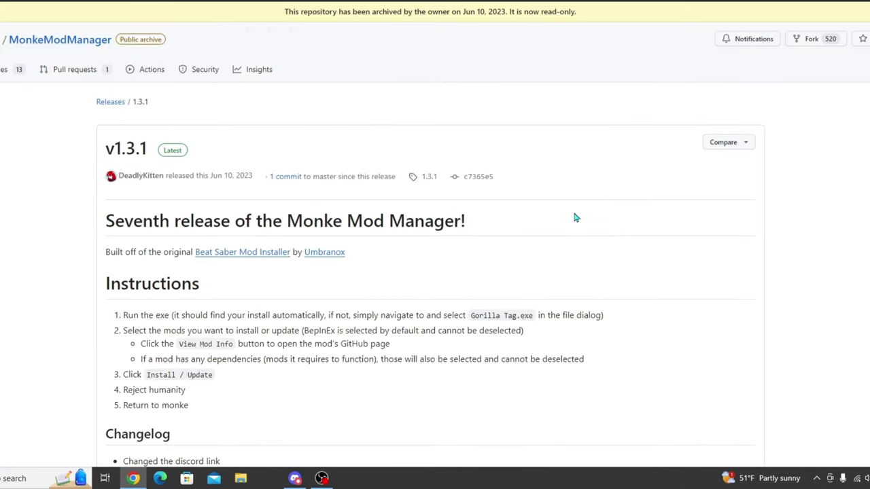
scroll(564, 227, "down", 3)
scroll(503, 246, "down", 2)
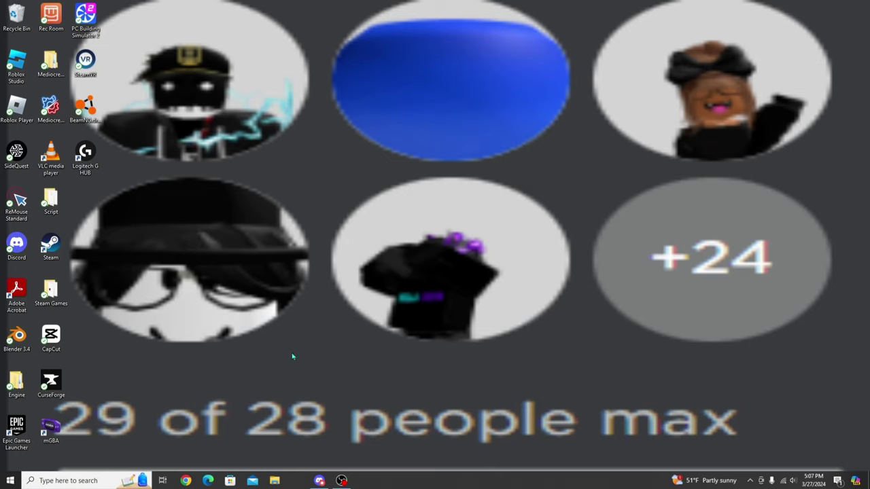
Step: Launch MonkeModManager (1).exe via Start search 'monk', dismiss the error, and confirm the Gorilla Tag folder
left_click(82, 479)
type("monk")
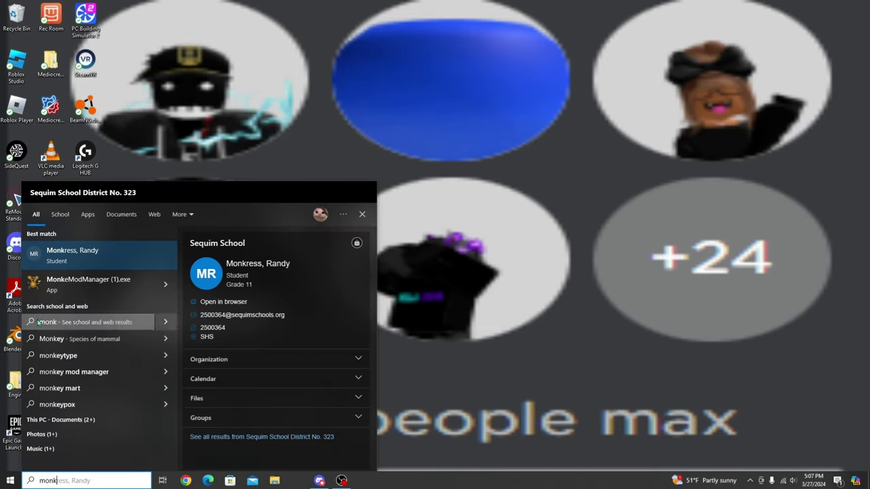
left_click(84, 285)
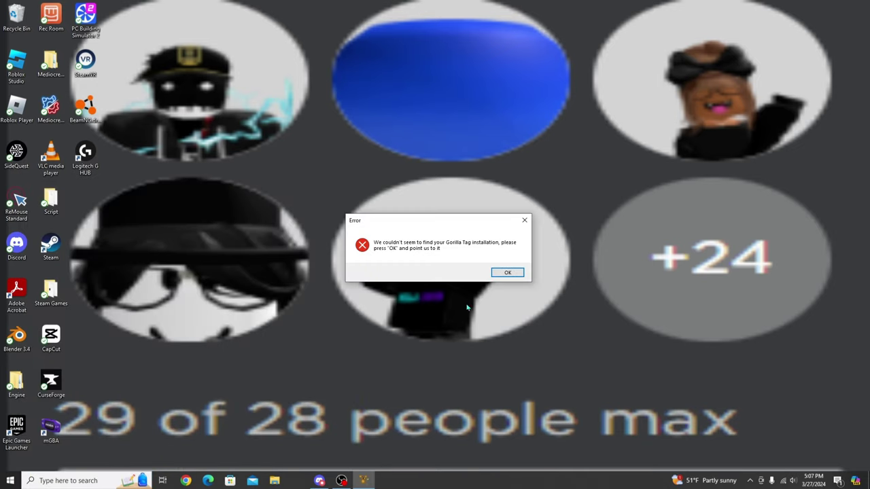
left_click(507, 274)
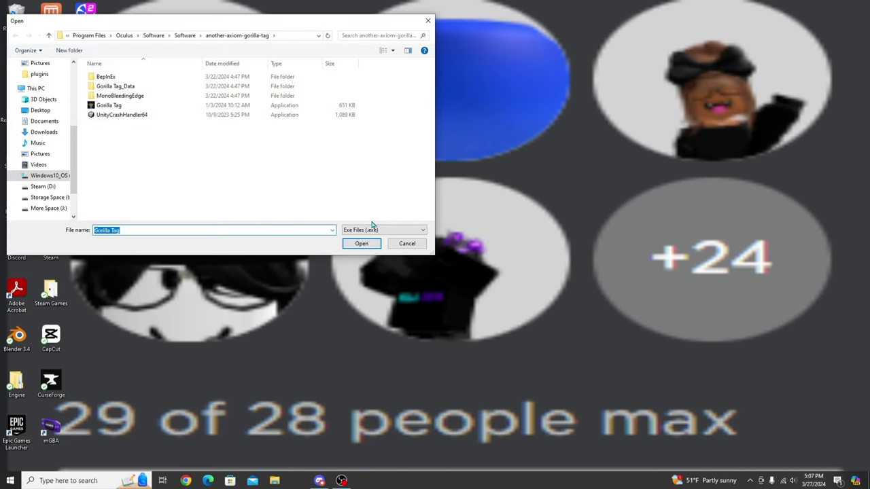
left_click(361, 243)
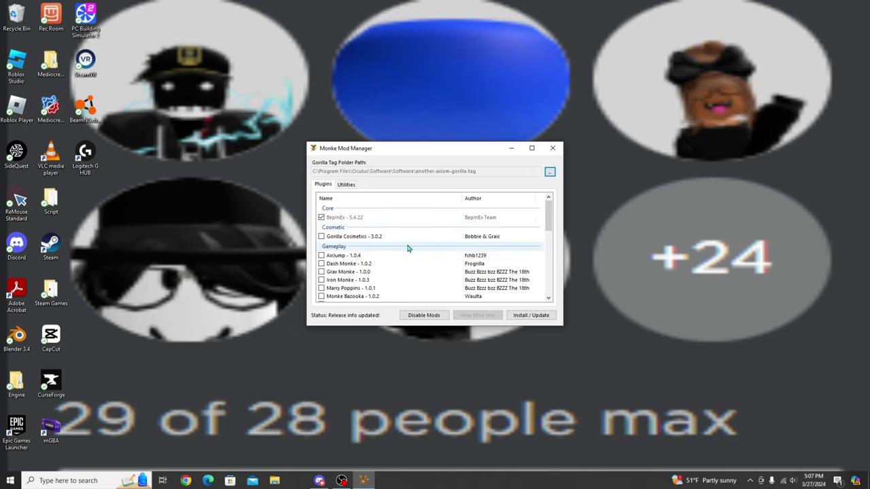
Step: Tick the BepInject library under Libraries, then hide the mod manager with Win+D
scroll(408, 249, "down", 10)
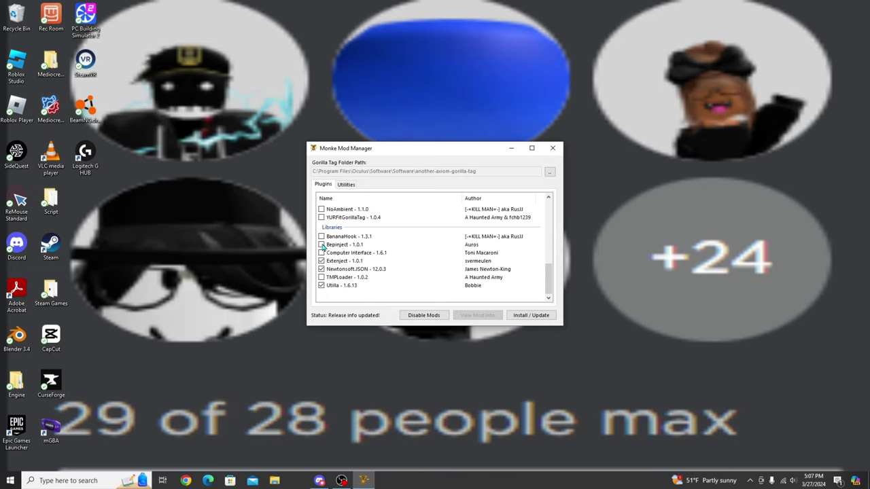
left_click(321, 245)
key("super+d")
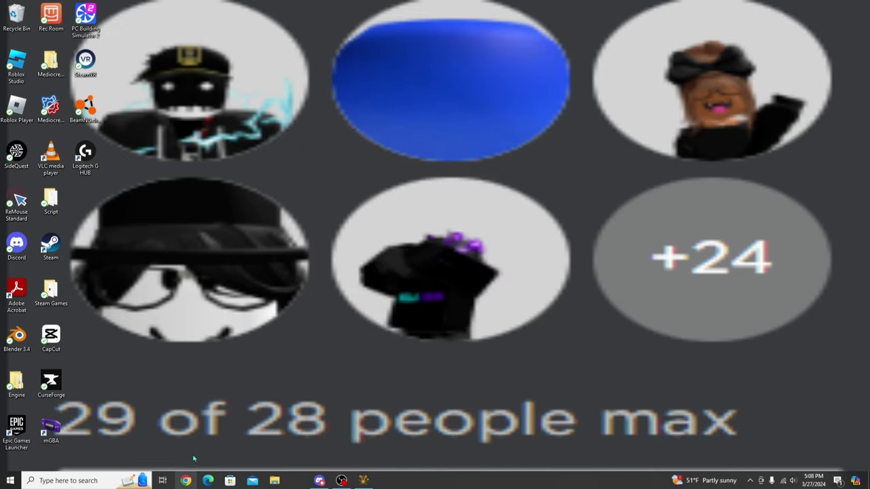
Step: Search 'walk sim mod gorilla tag' and download WalkSim.dll from the mod's latest GitHub release
left_click(185, 481)
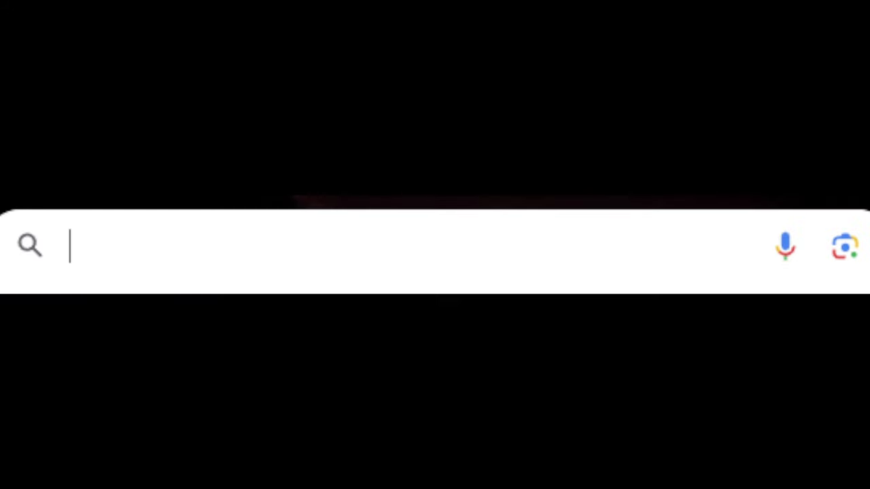
type("walk sim")
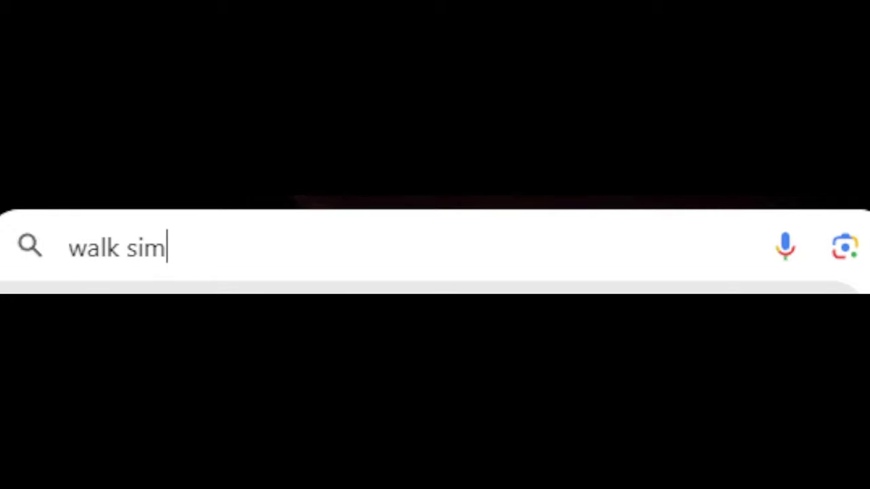
type(" mod d")
key("BackSpace")
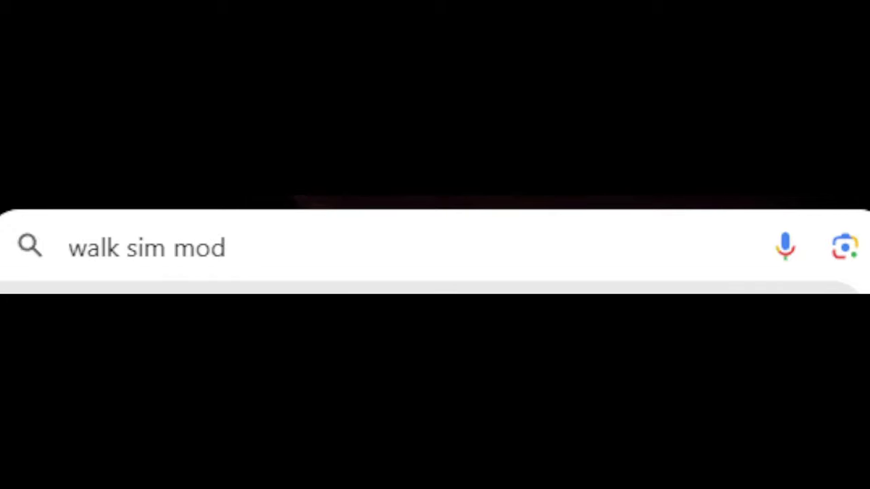
type("gorilla tag")
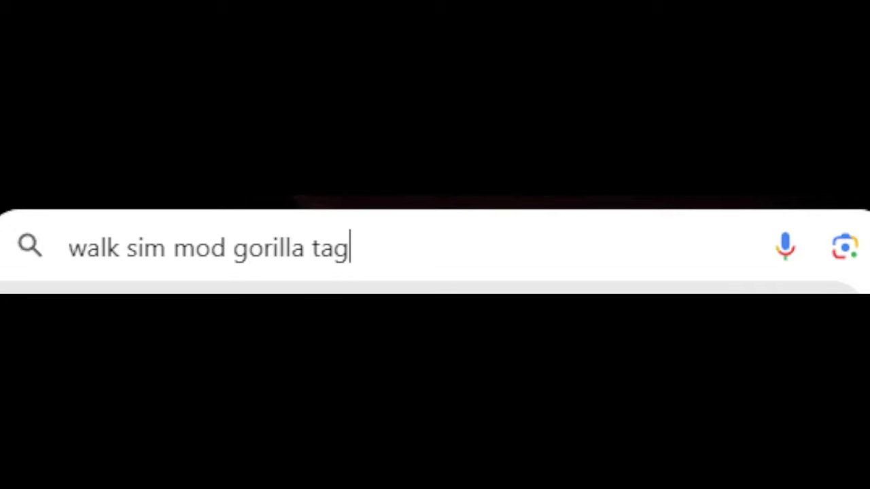
key("Return")
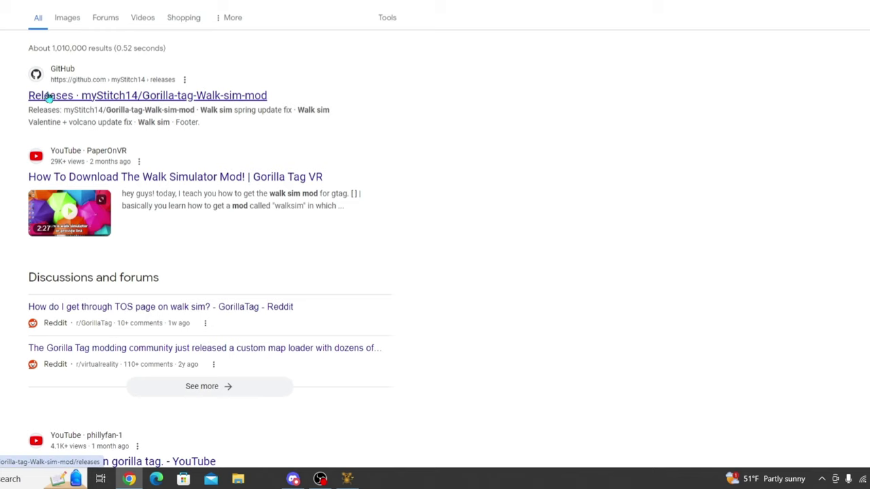
left_click(131, 102)
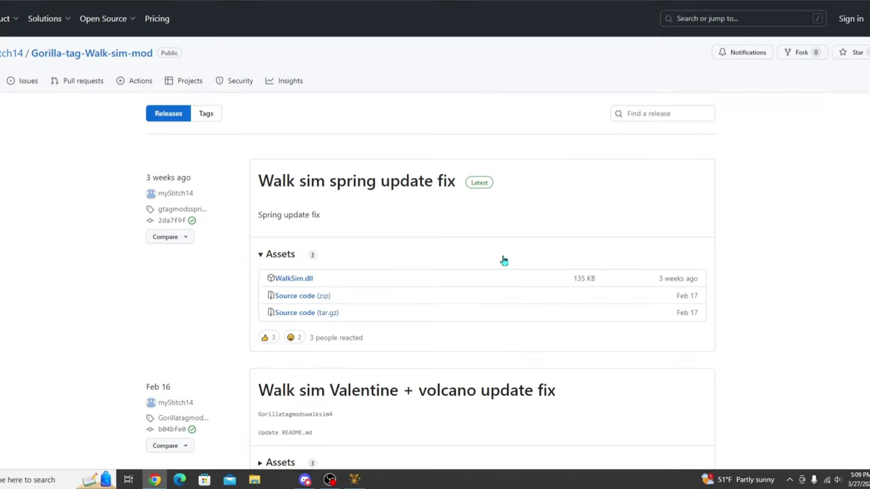
scroll(502, 258, "down", 1)
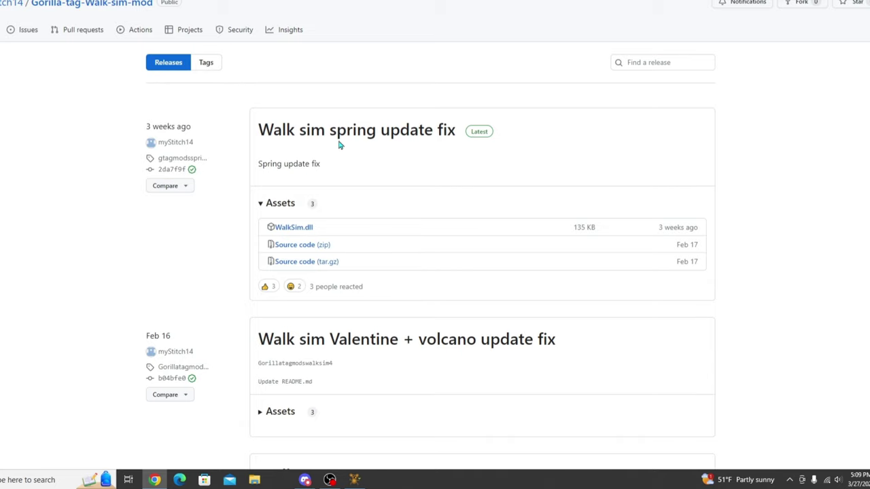
left_click(302, 234)
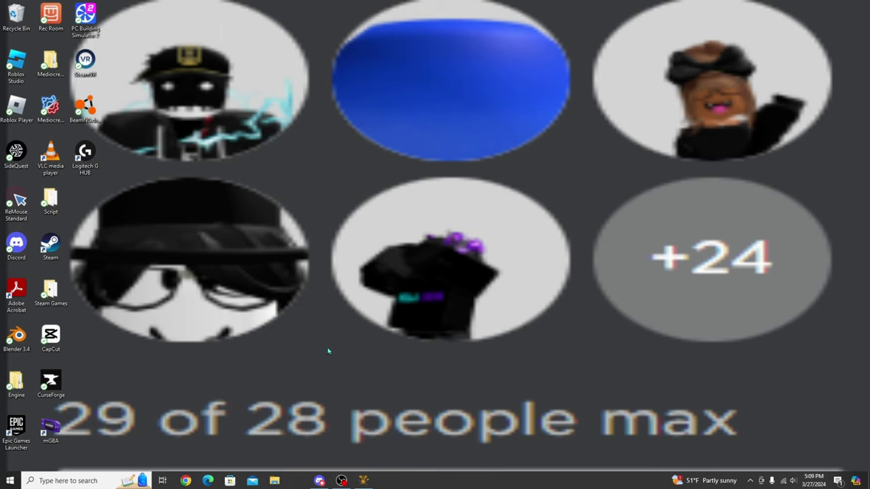
Step: Open the game's BepInEx folder from Monke Mod Manager's Utilities
left_click(364, 480)
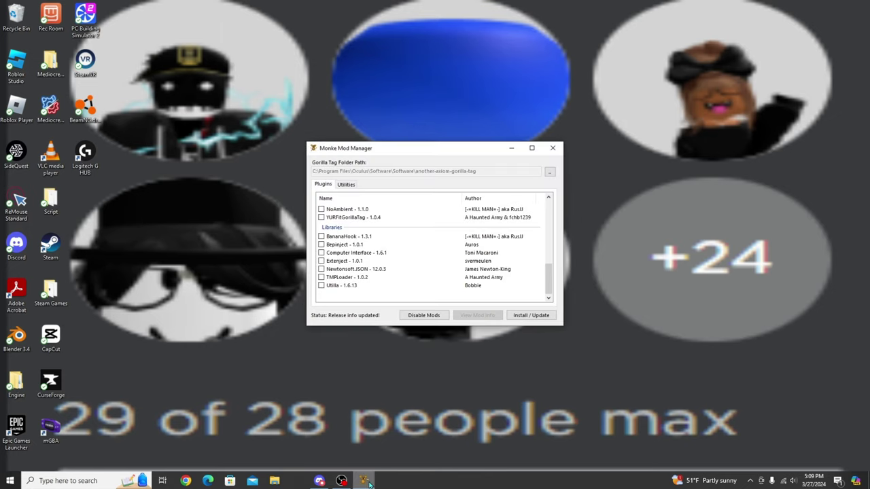
left_click(346, 184)
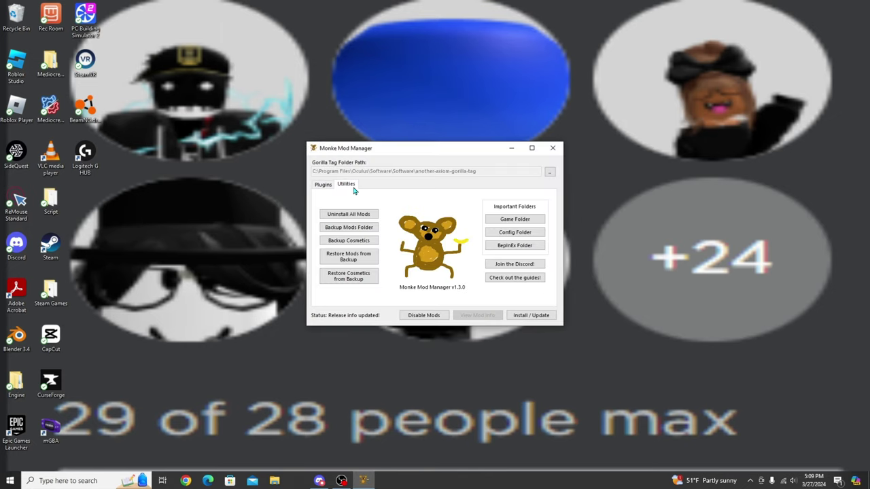
left_click(515, 245)
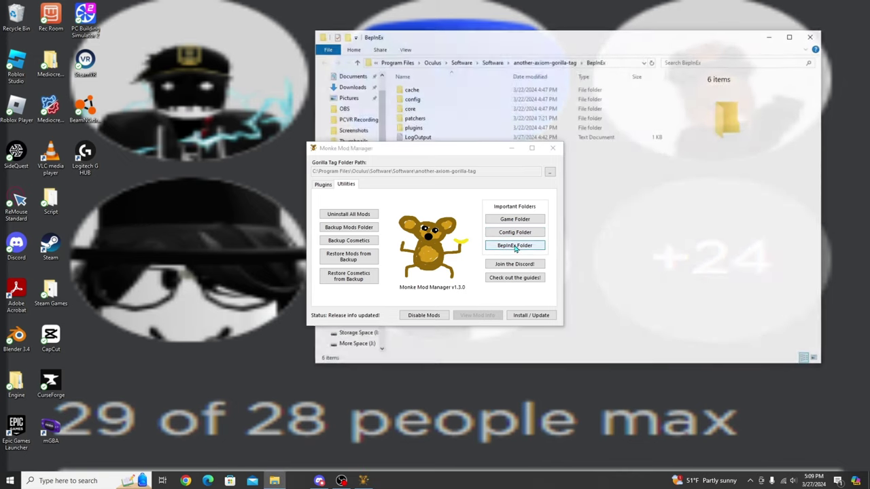
Step: Check that walksim.dll is in the BepInEx plugins folder, then close File Explorer
left_click(511, 149)
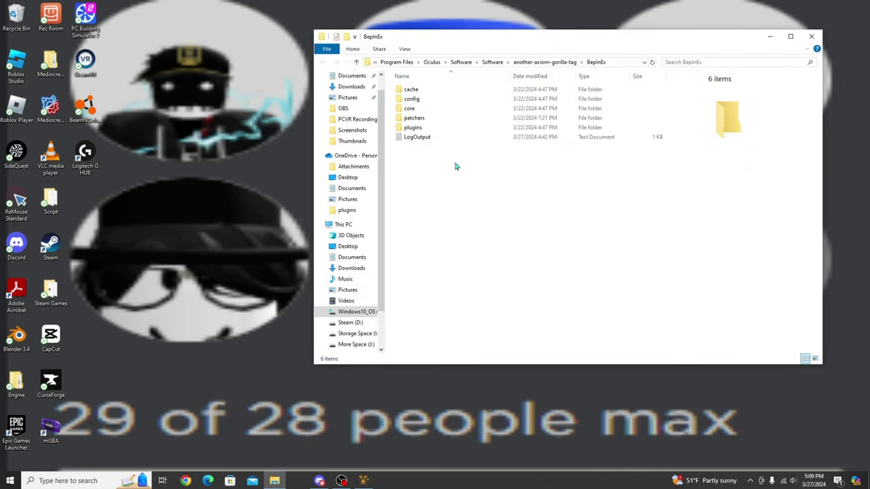
double_click(437, 129)
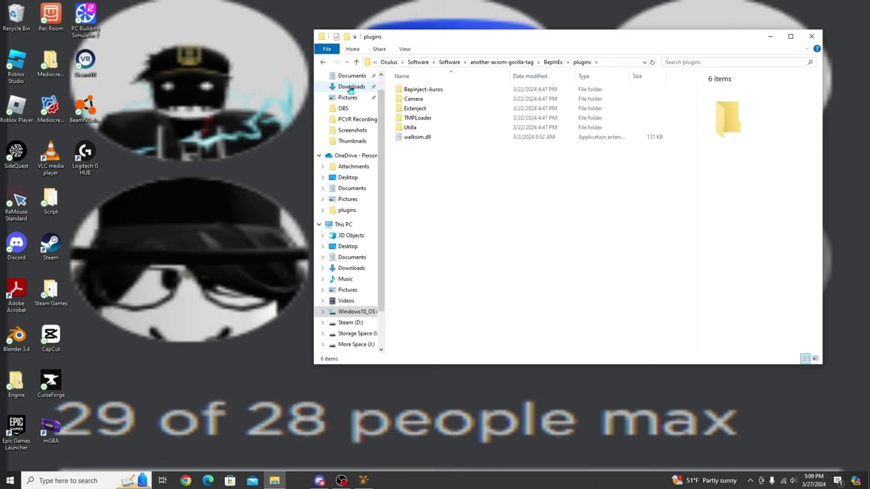
left_click(438, 141)
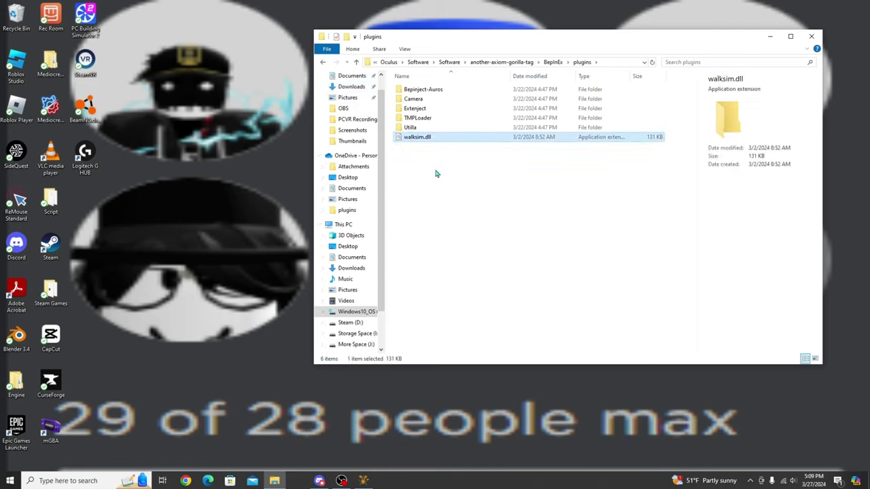
left_click(447, 166)
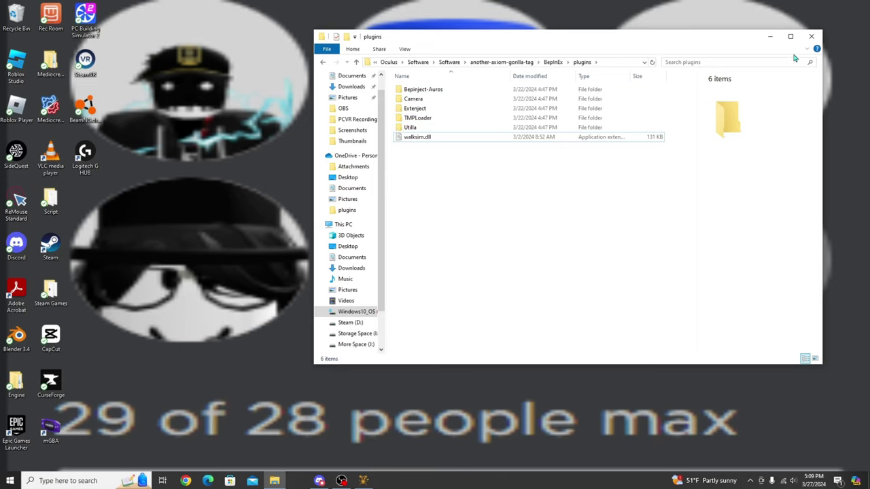
left_click(811, 36)
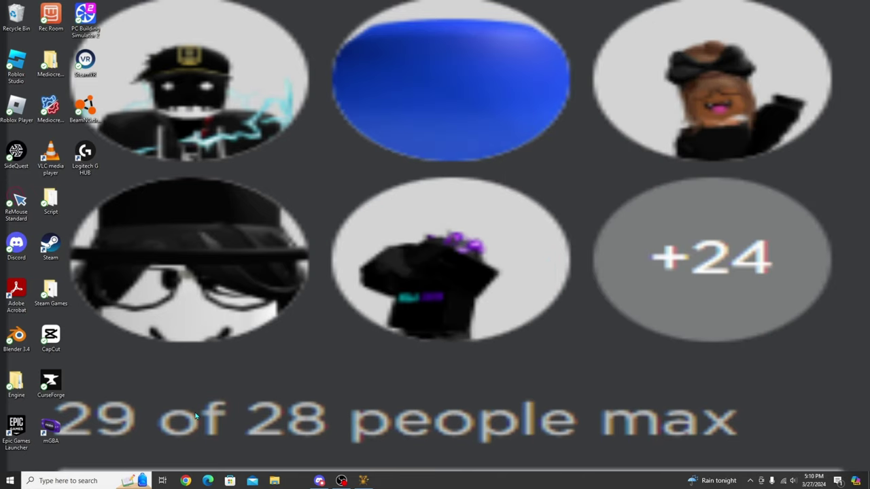
Step: Search the web for 'joy to key'
left_click(185, 480)
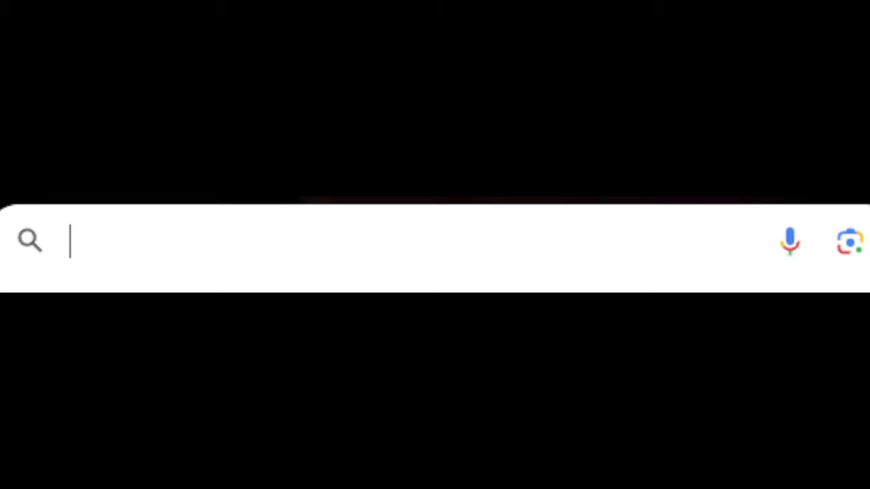
type("joy to key")
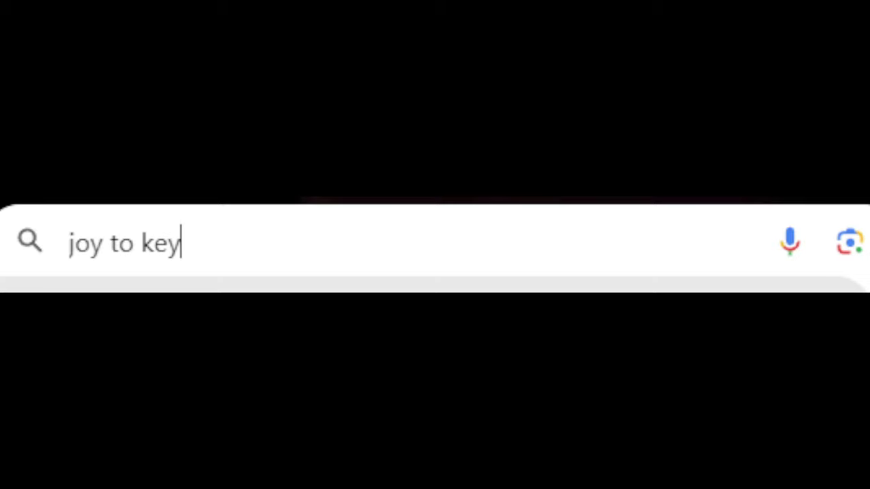
key("Return")
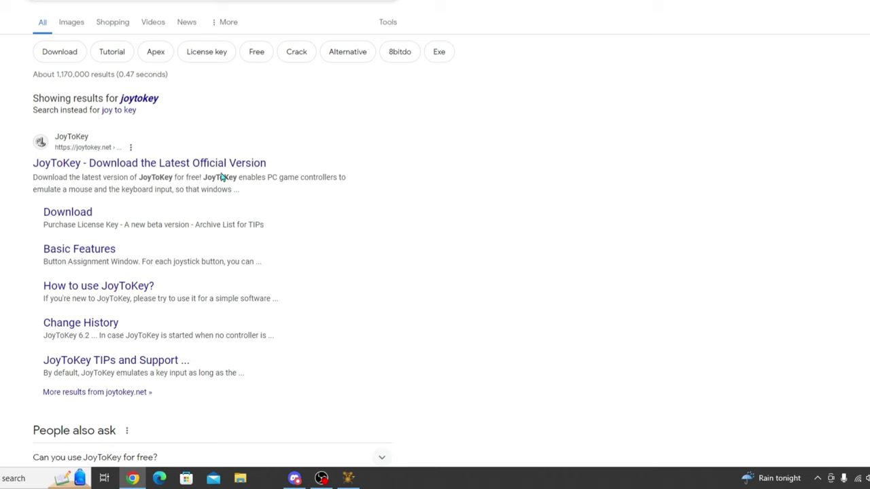
Step: Open joytokey.net's Download page, close the ad overlay, and scroll to the installer links
left_click(217, 165)
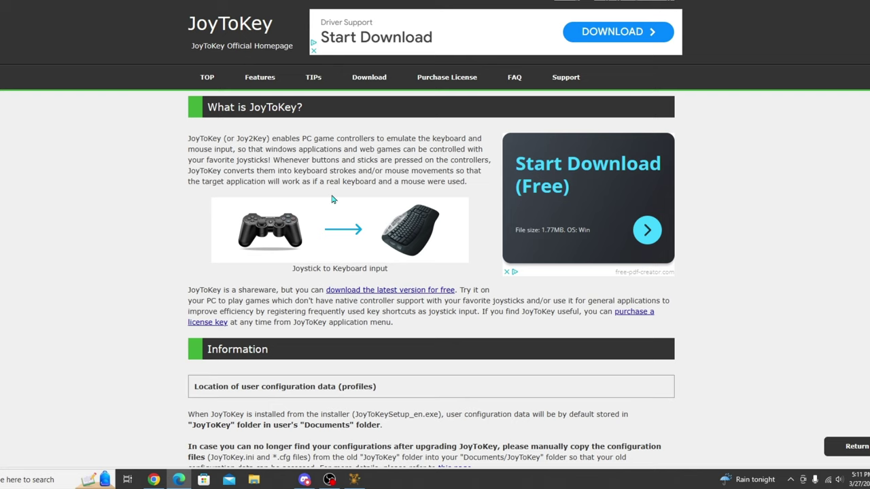
left_click(371, 79)
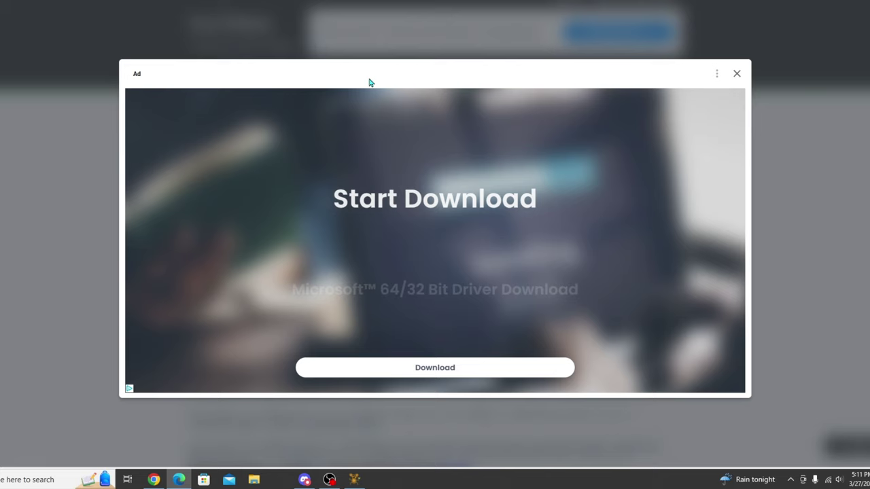
left_click(737, 73)
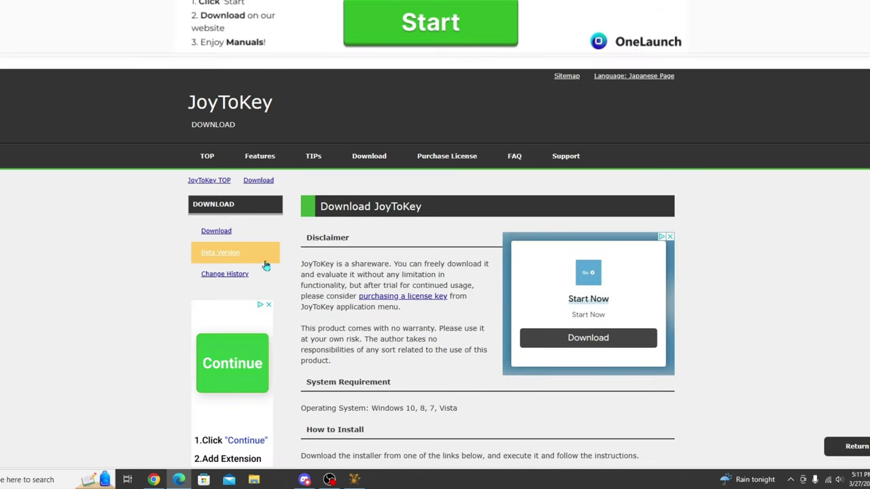
scroll(285, 253, "down", 5)
scroll(285, 253, "down", 2)
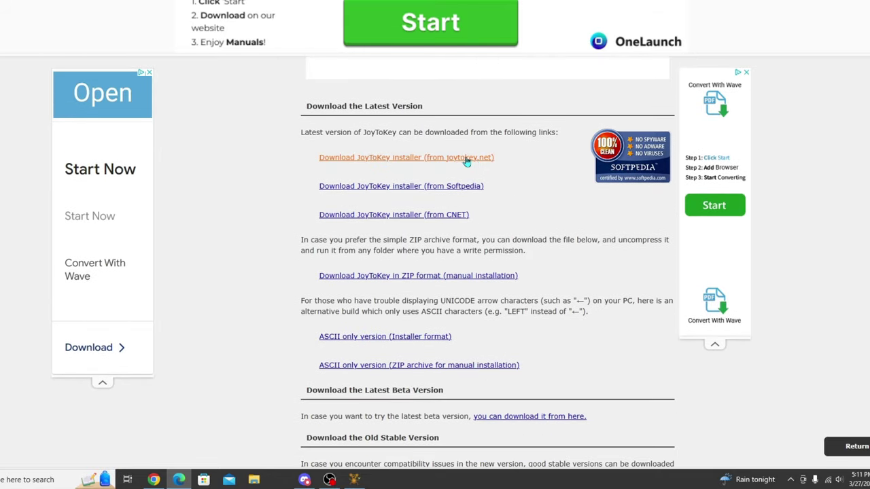
Step: Run the JoyToKey installer, accept the licence agreement, and advance two pages toward Additional Tasks
left_click(396, 157)
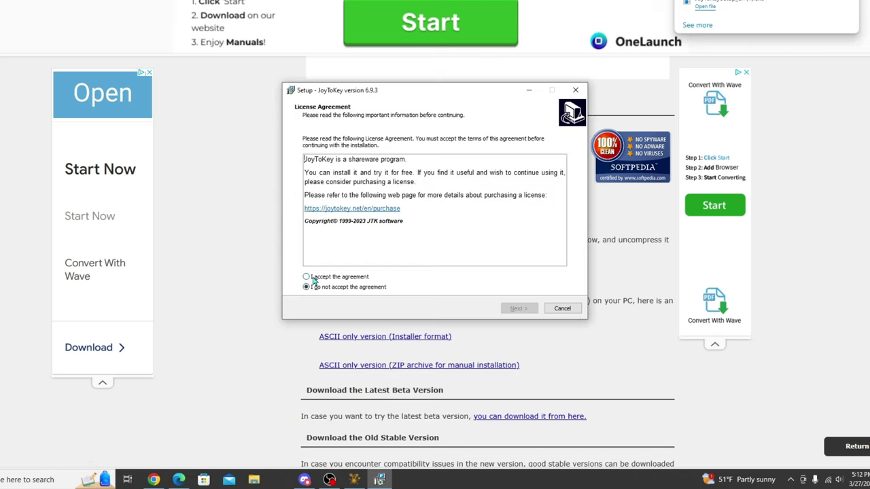
left_click(312, 277)
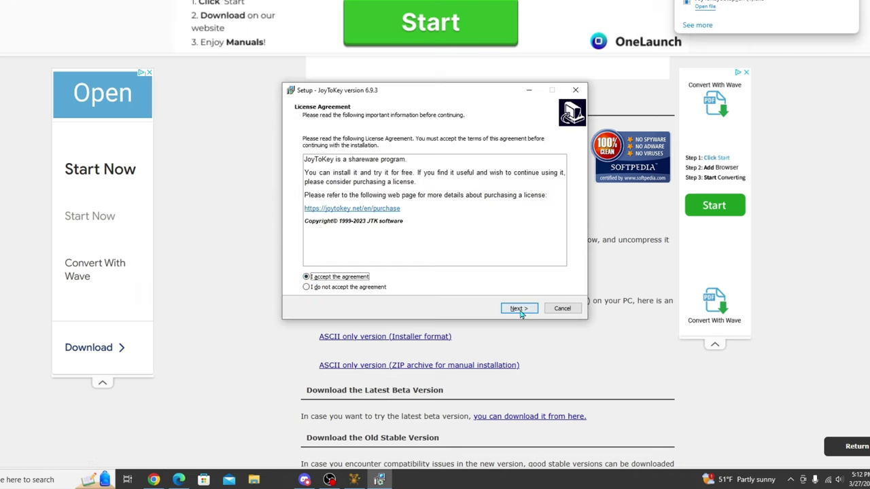
left_click(519, 307)
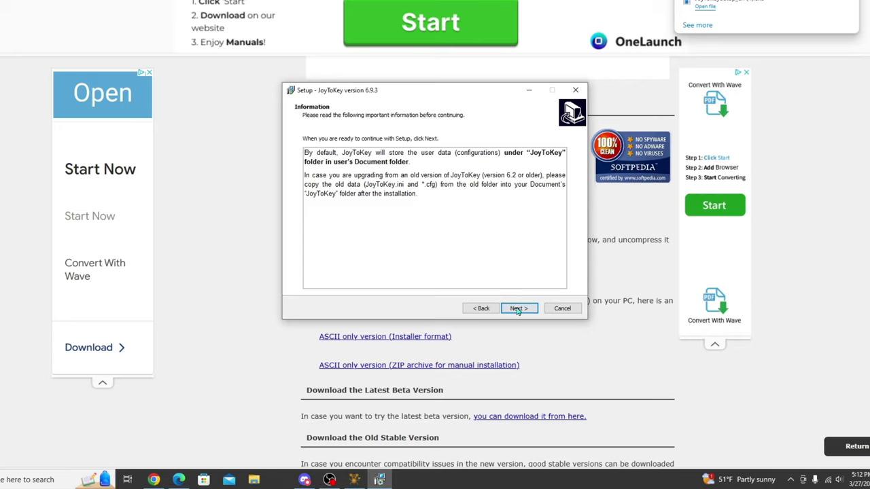
left_click(517, 309)
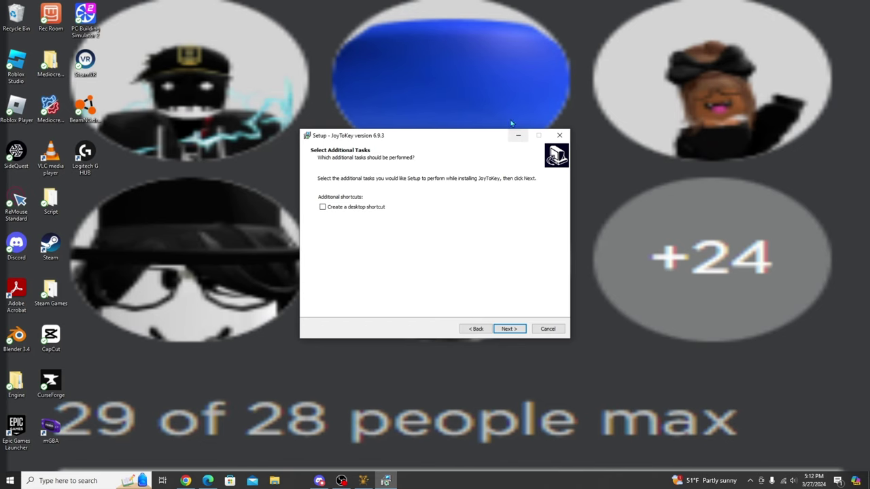
left_click(528, 90)
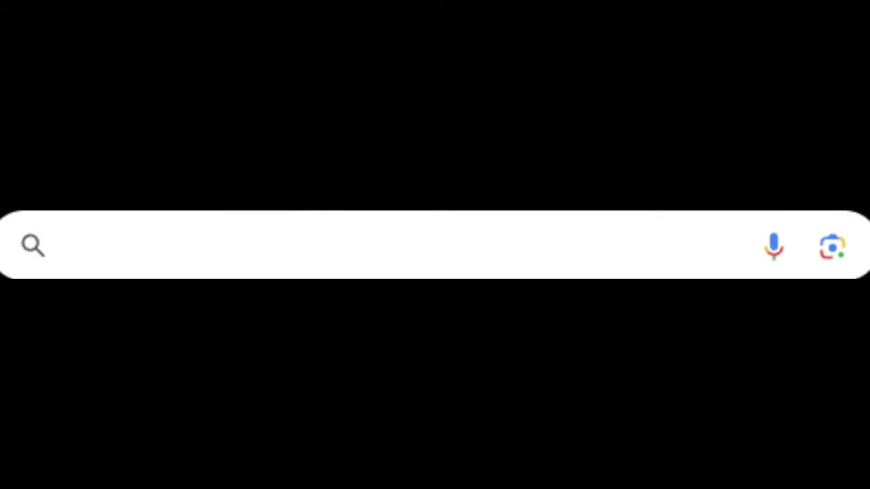
Step: Search Google for 'logitech g hub' and open the Logitech G HUB Advanced Gaming Software result
type("logitec")
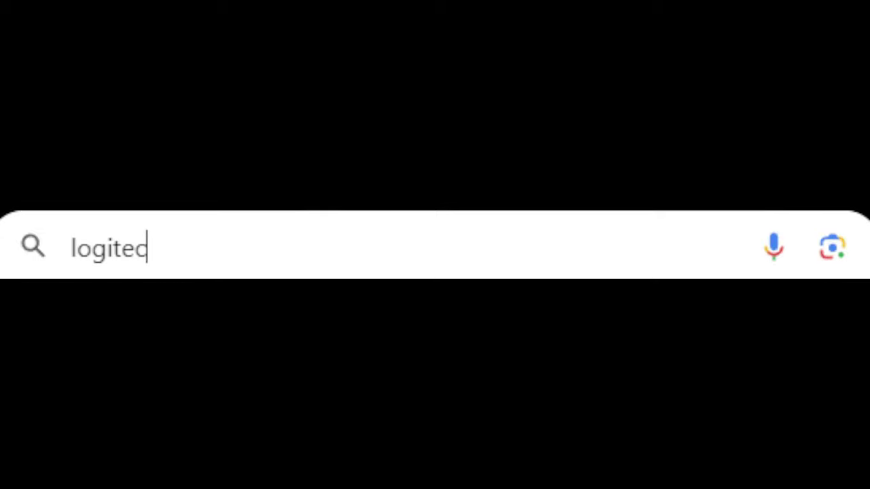
type("h g hub")
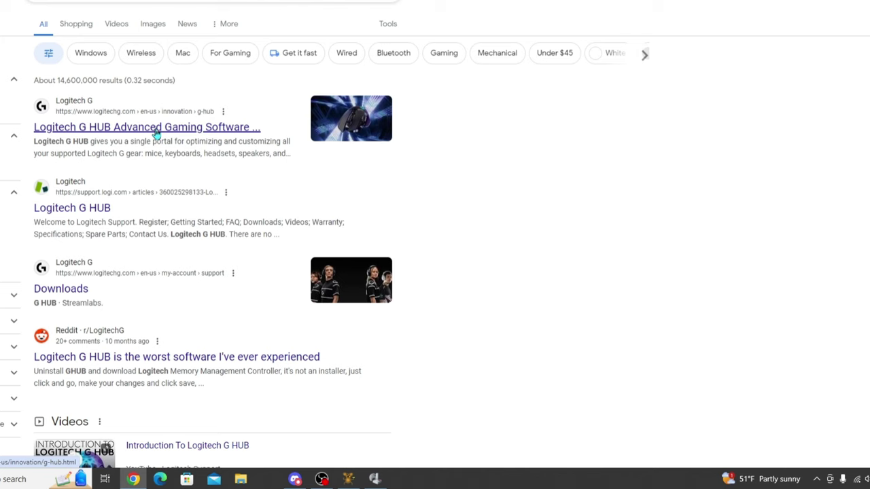
left_click(156, 127)
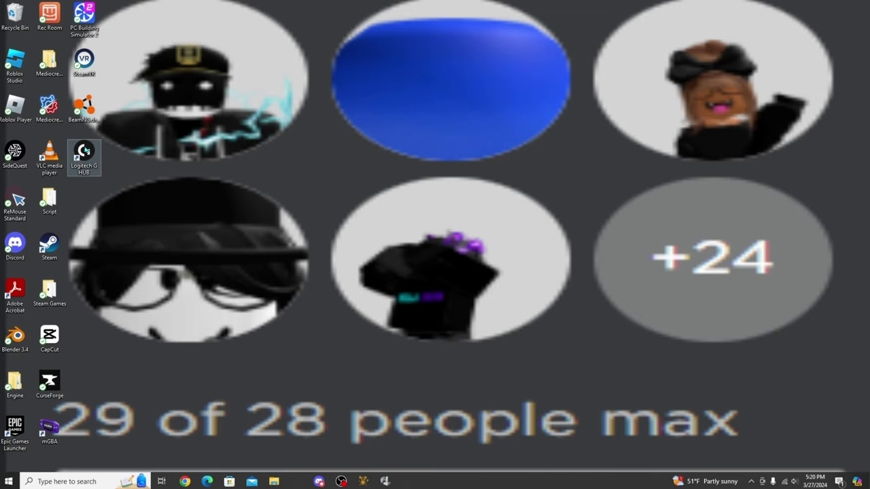
Step: Launch Logitech G HUB from the desktop and open the G920 wheel's settings
double_click(84, 157)
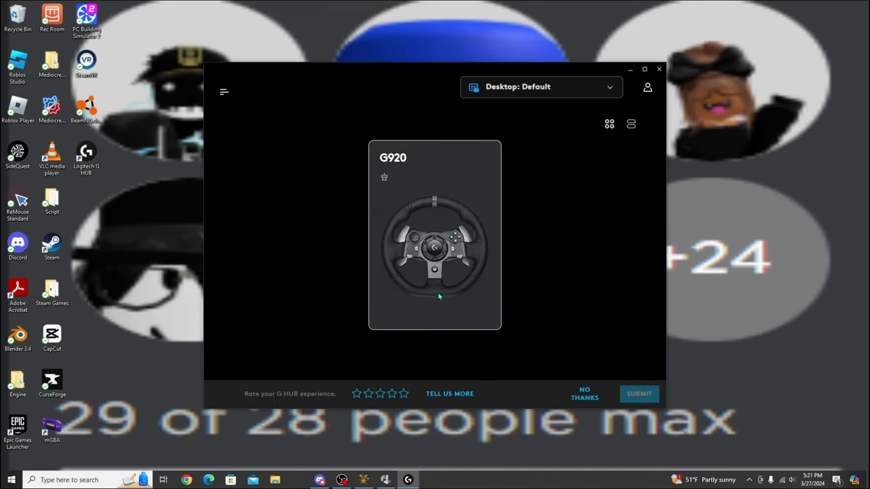
left_click(466, 291)
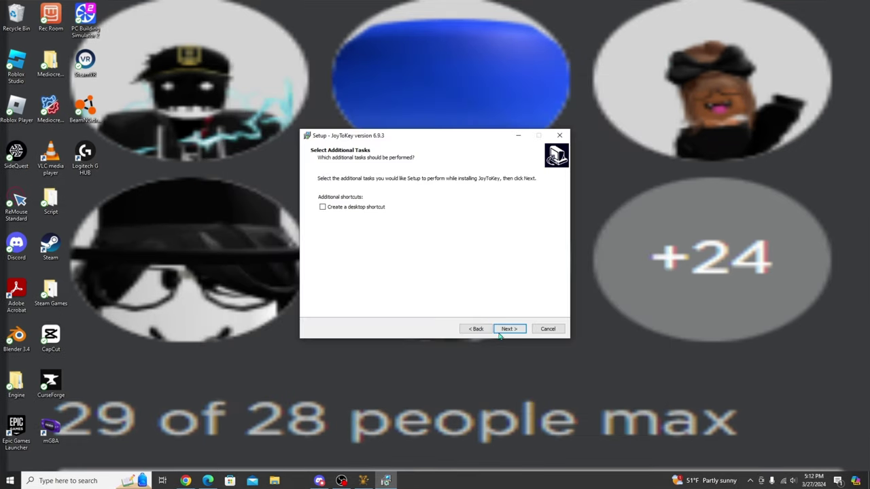
Step: Continue past Select Additional Tasks to install JoyToKey 6.9.3 and let it launch
left_click(506, 328)
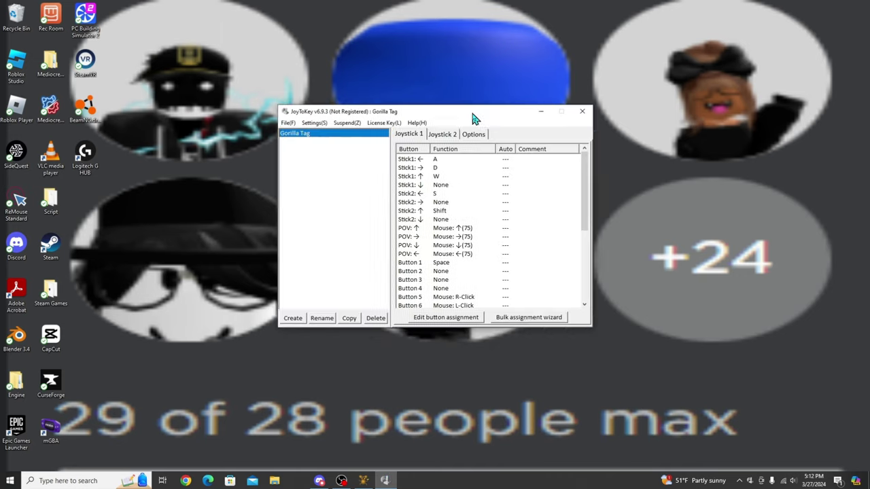
left_click_drag(474, 118, 451, 124)
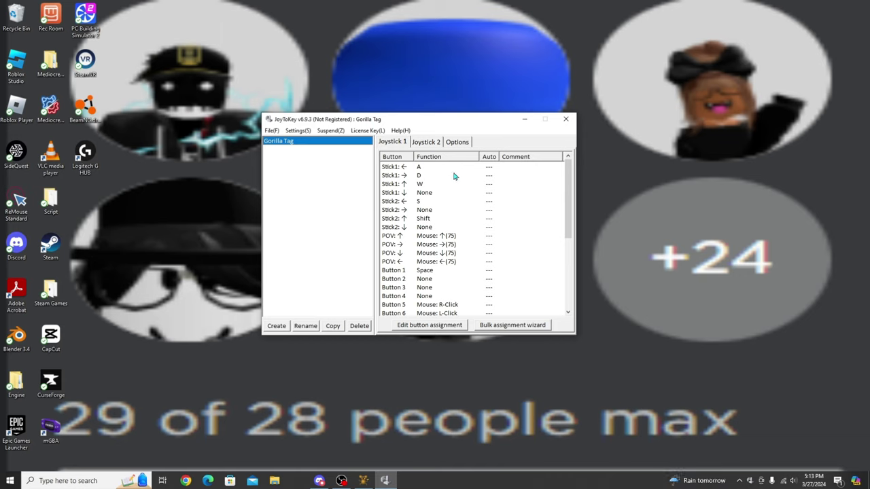
Step: Review the Gorilla Tag profile's Joystick 1 button assignments
left_click(391, 142)
left_click(340, 191)
scroll(448, 204, "down", 5)
scroll(464, 257, "up", 5)
Step: Bring up JoyToKey's Settings menu options
left_click(304, 133)
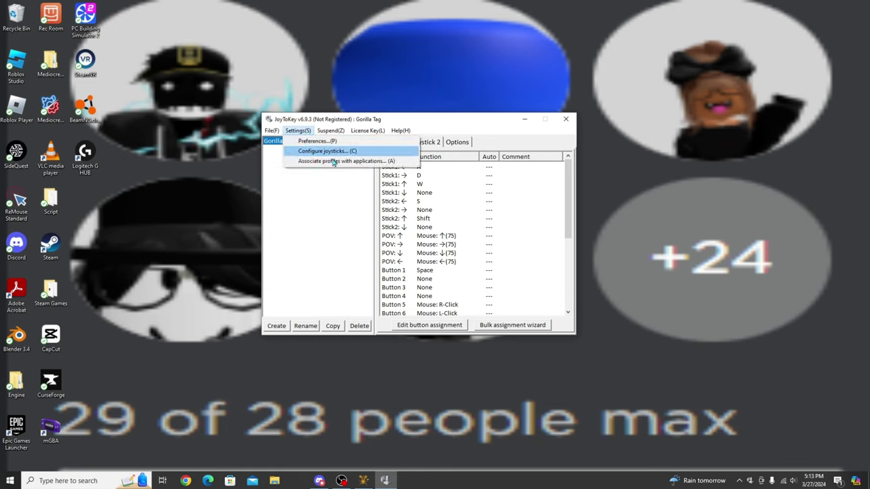
left_click(317, 149)
left_click(302, 132)
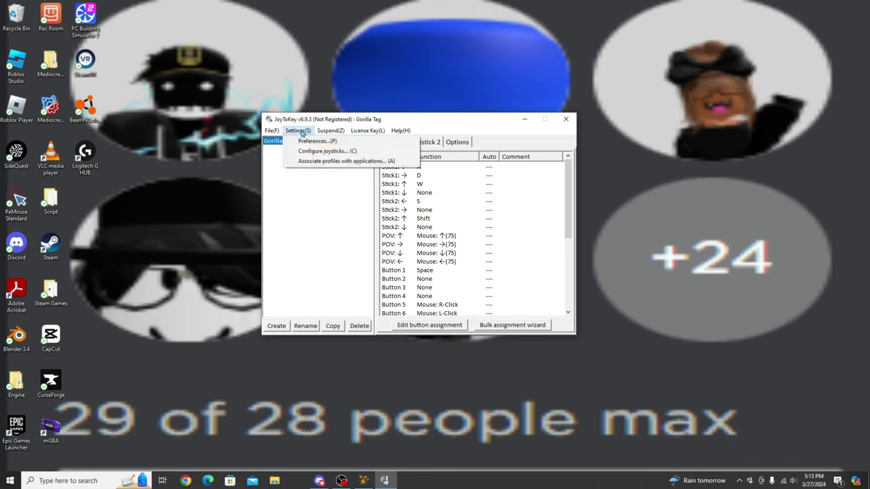
Step: Keep the Preferences input device type at Exp.(Beta)+XInput+DirectInput and confirm with OK
left_click(342, 142)
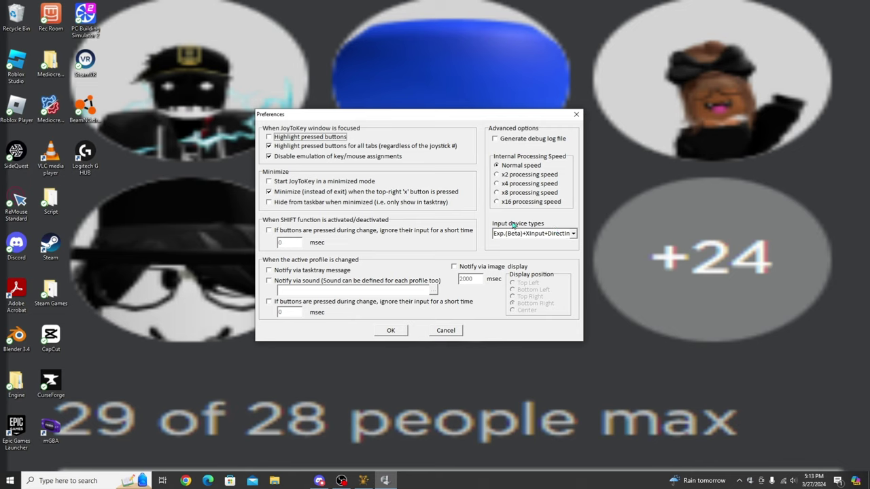
left_click(573, 235)
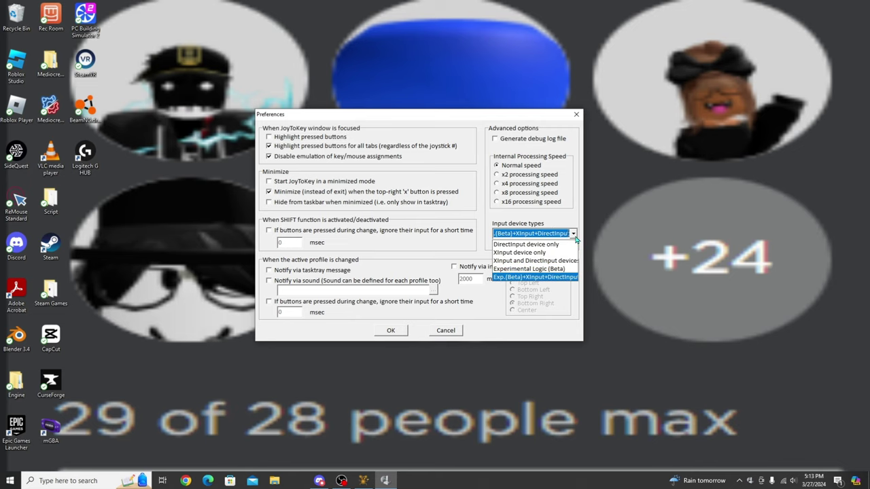
left_click(532, 277)
left_click(391, 330)
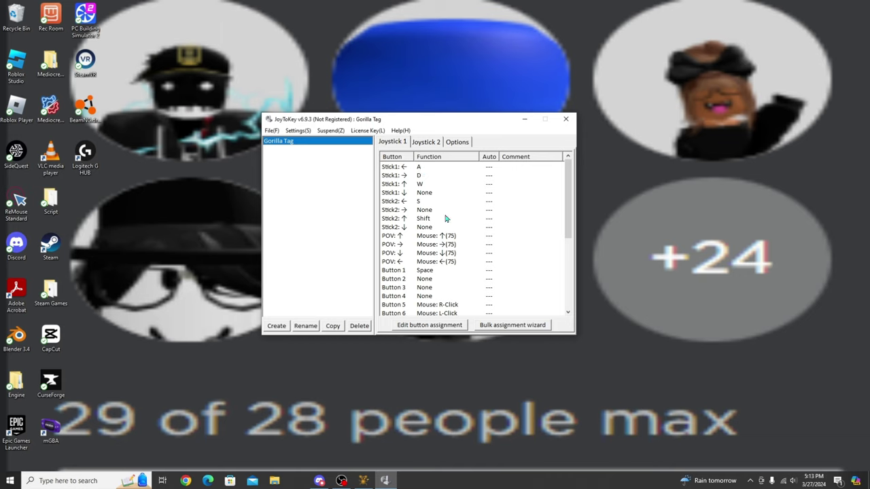
double_click(422, 184)
left_click(612, 94)
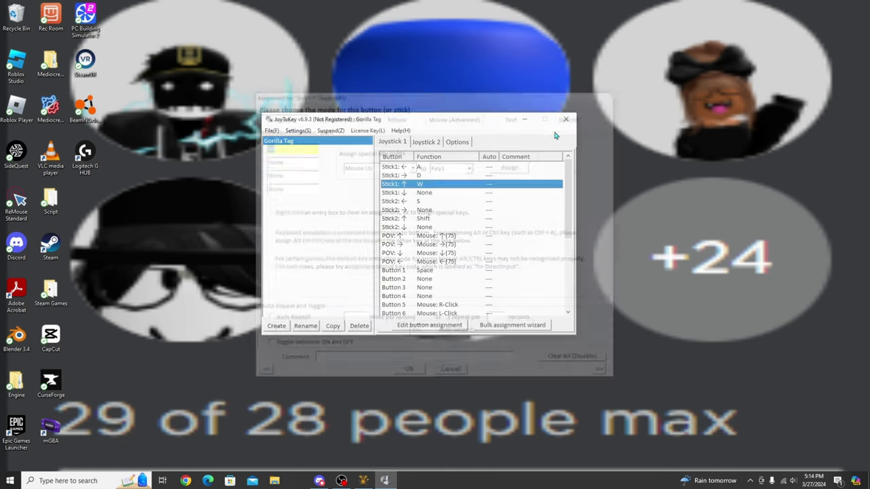
double_click(422, 184)
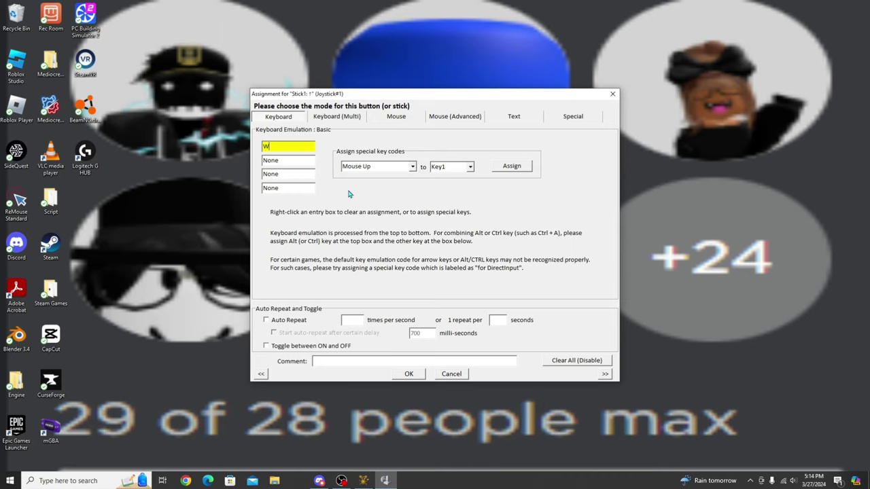
left_click(408, 374)
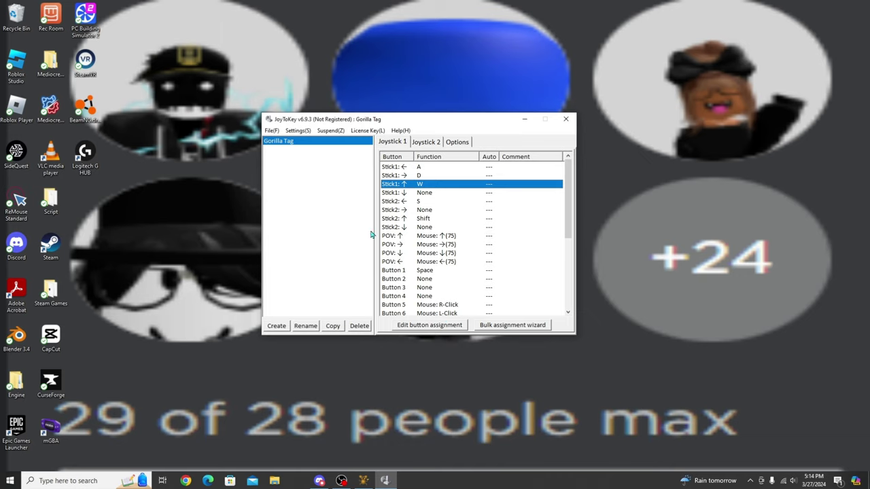
scroll(454, 231, "down", 1)
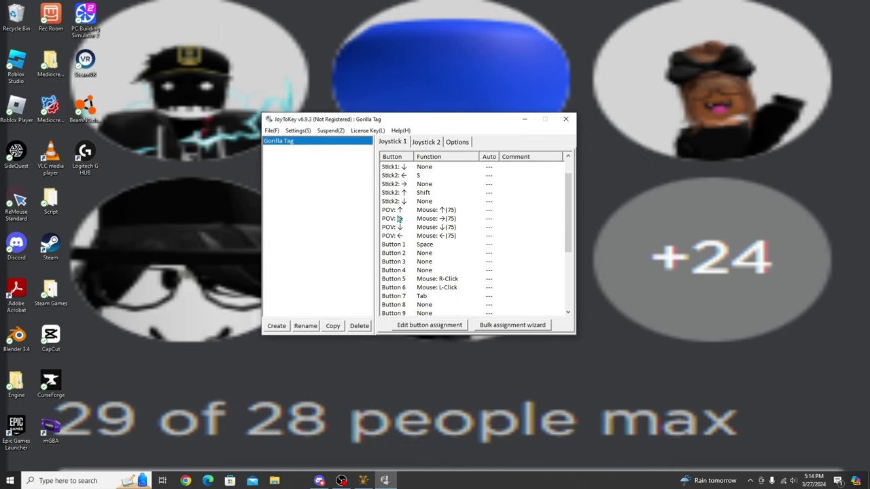
double_click(433, 213)
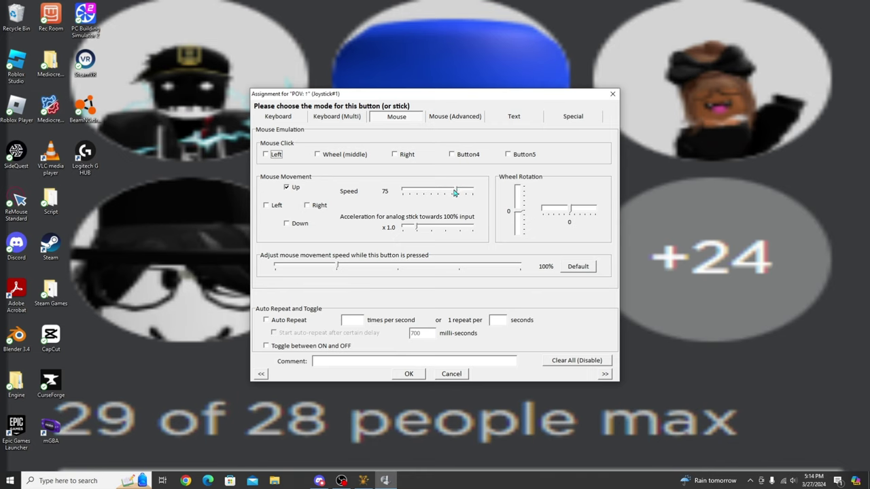
left_click(612, 94)
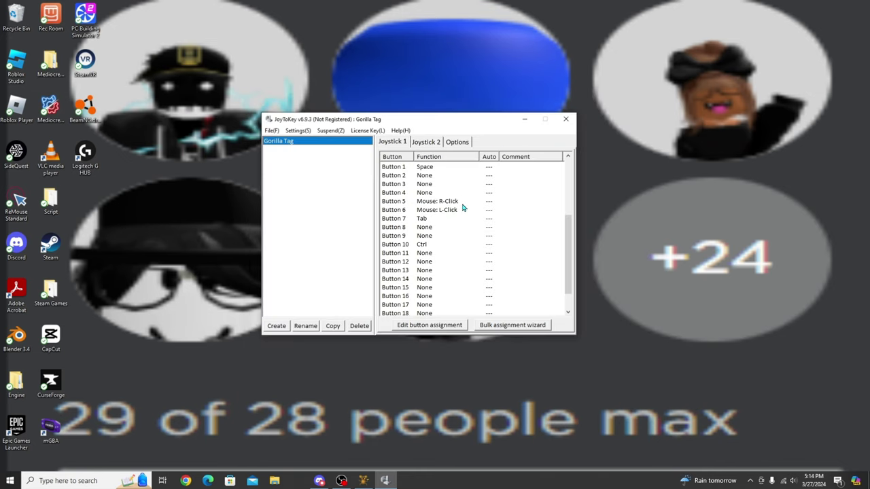
scroll(462, 209, "up", 1)
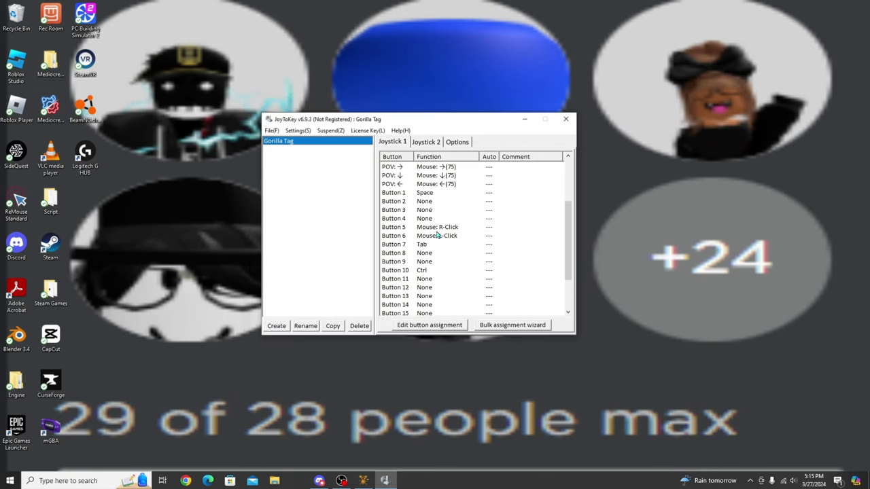
double_click(448, 229)
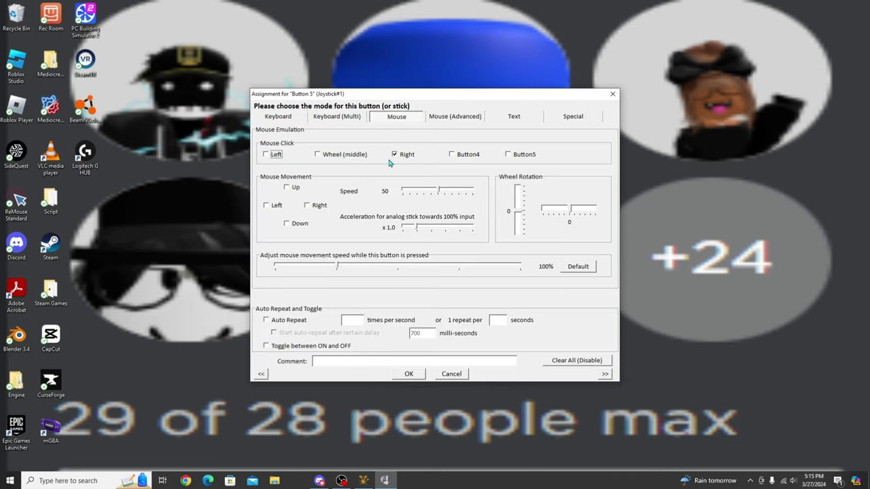
left_click(612, 95)
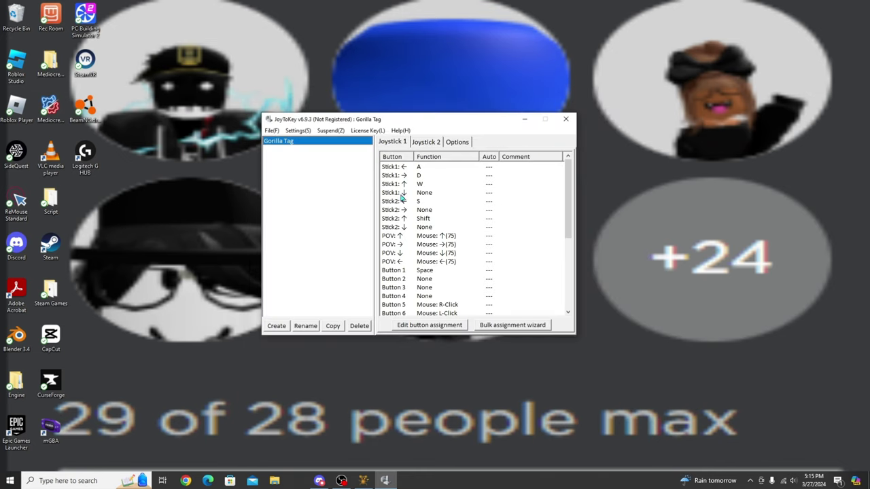